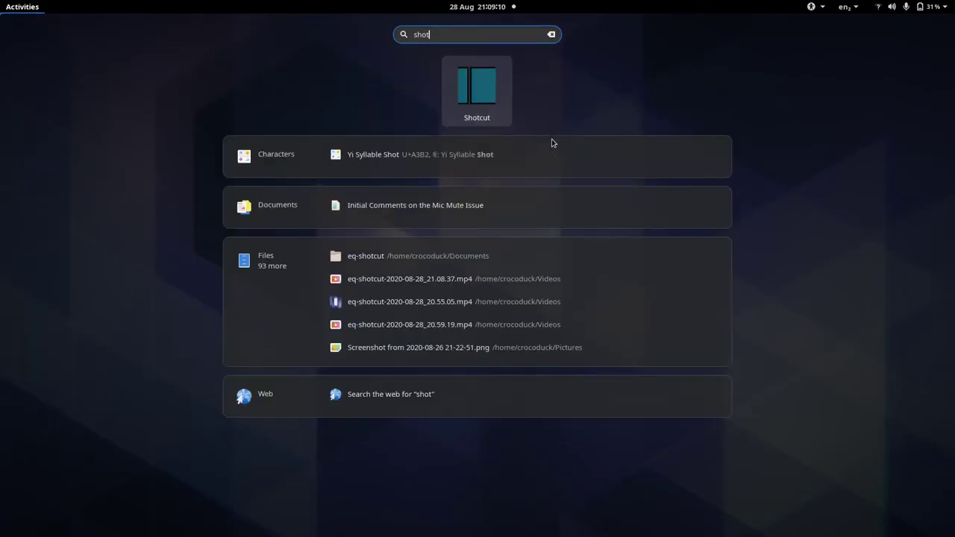
Step: Launch Shotcut from the GNOME Shell search results
{"action": "key", "text": "Return"}
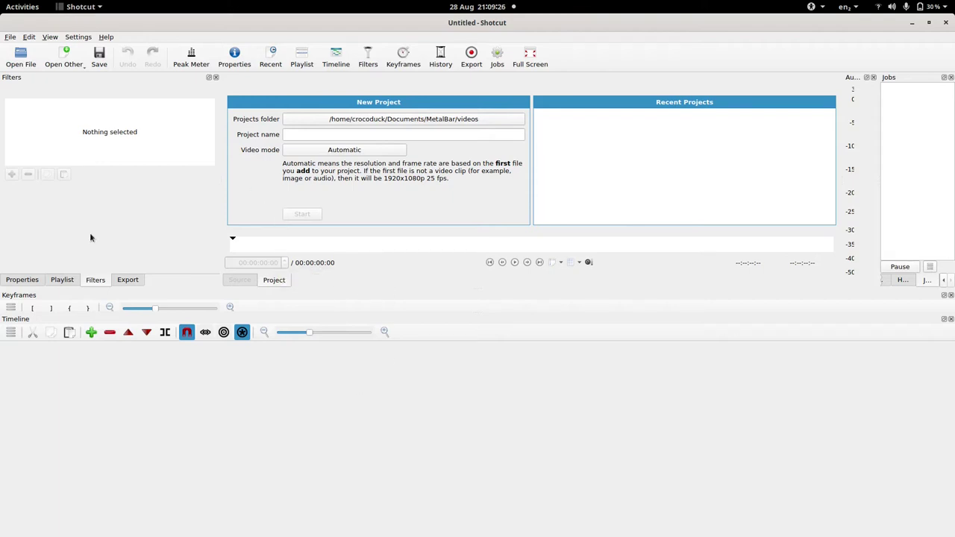
Step: Import test.wav and CrocoDuck-Avatar.png into the playlist
{"action": "left_click", "coordinate": [27, 65]}
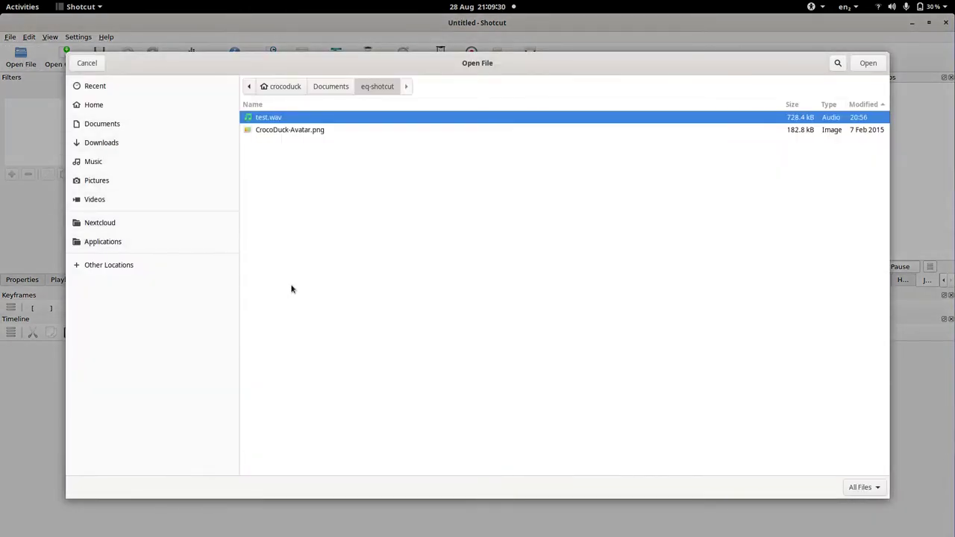
{"action": "left_click", "coordinate": [307, 131], "text": "shift"}
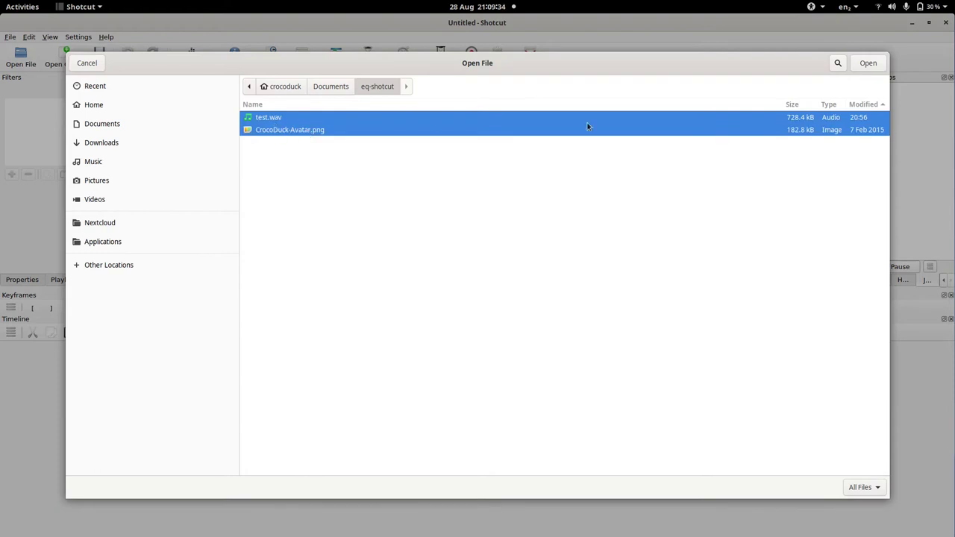
{"action": "left_click", "coordinate": [869, 64]}
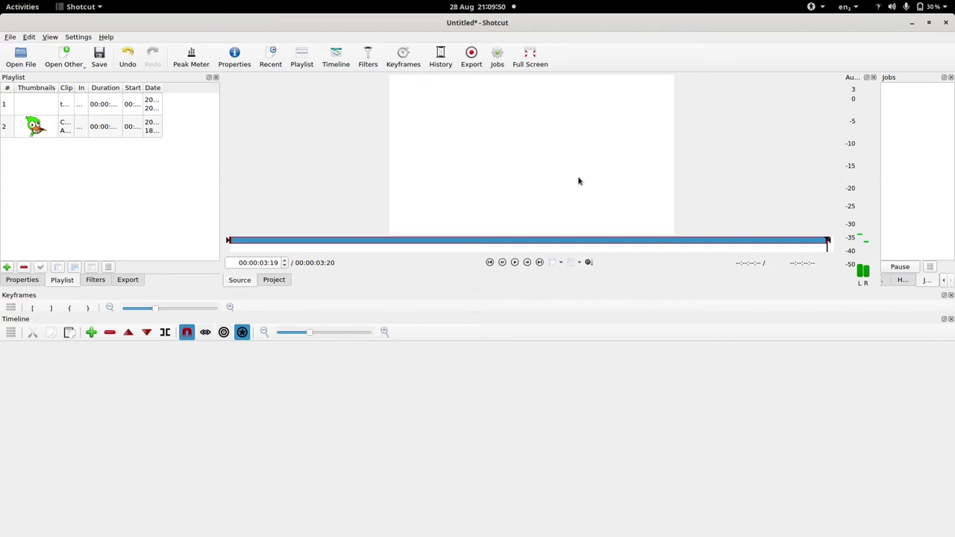
Step: Preview the duck image and the test.wav clips from the playlist
{"action": "left_click", "coordinate": [49, 129]}
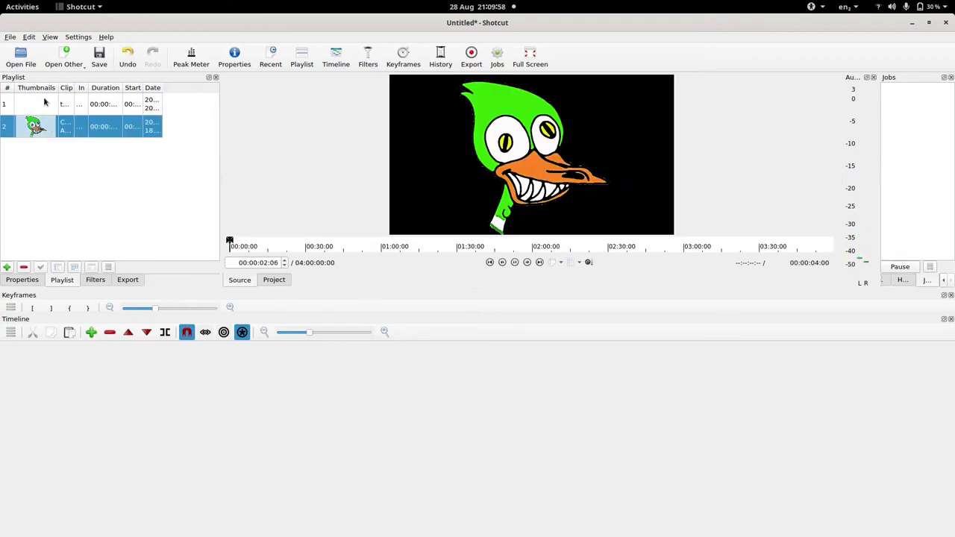
{"action": "left_click", "coordinate": [493, 114]}
{"action": "key", "text": "Up"}
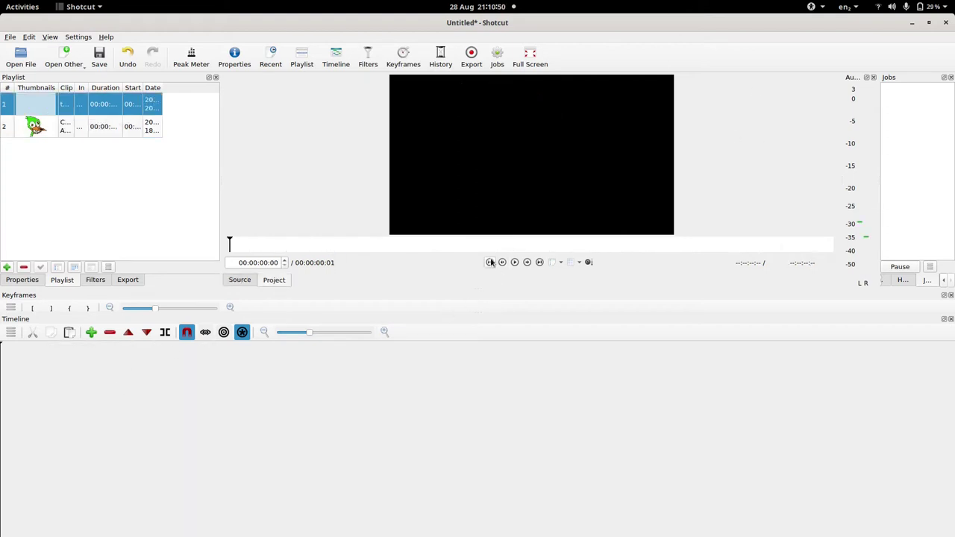
{"action": "right_click", "coordinate": [26, 377]}
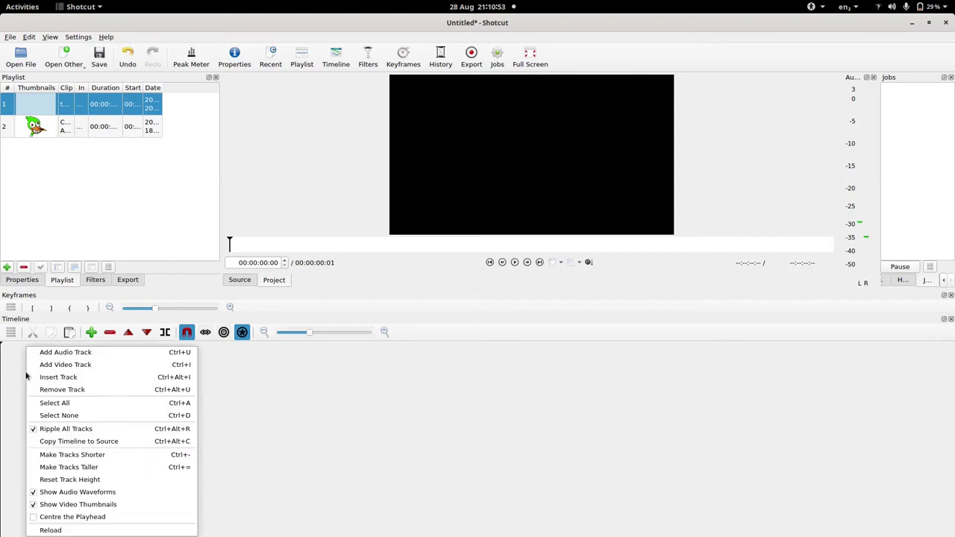
Step: Add two video tracks, V1 and V2, to the timeline
{"action": "left_click", "coordinate": [88, 368]}
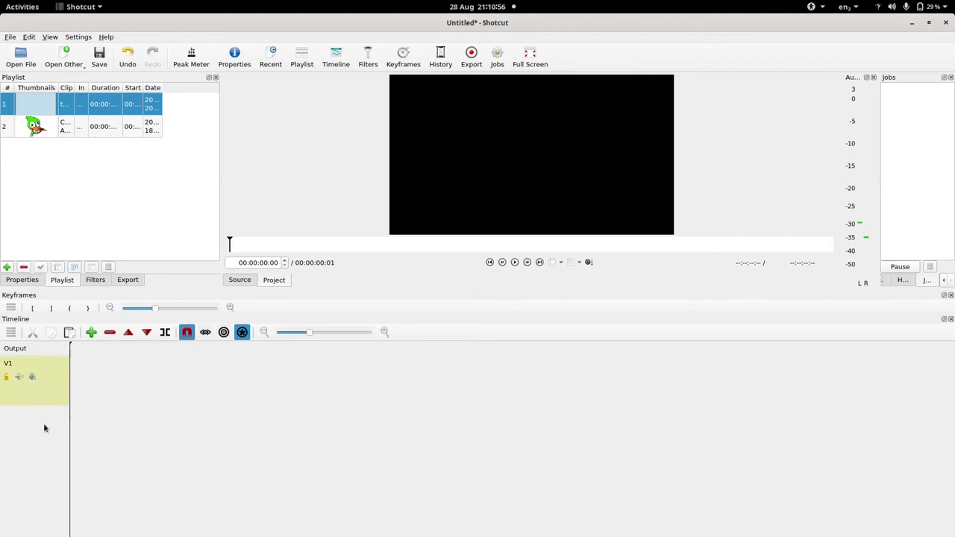
{"action": "right_click", "coordinate": [43, 426]}
{"action": "left_click", "coordinate": [88, 377]}
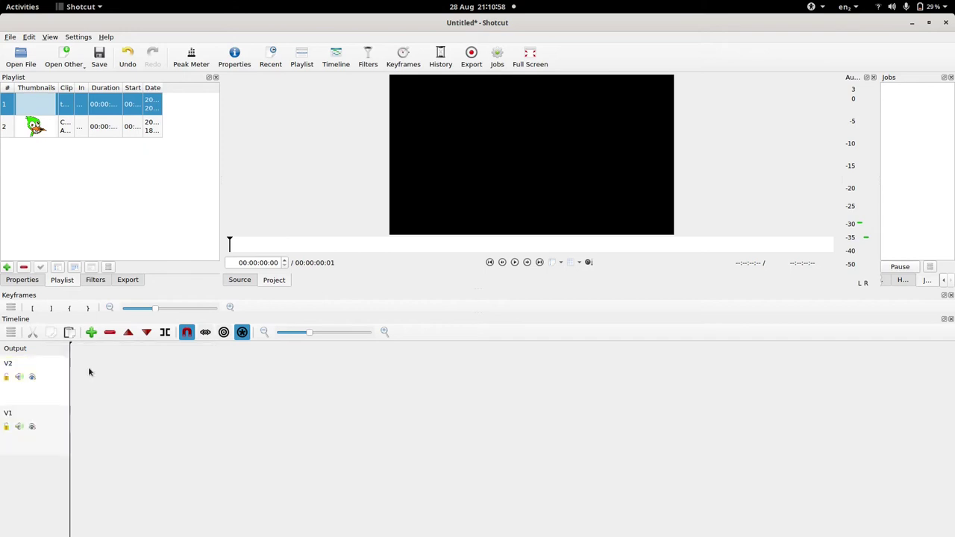
Step: Place the duck image at the start of V1 and test.wav at the start of V2
{"action": "double_click", "coordinate": [23, 129]}
{"action": "left_click_drag", "start_coordinate": [441, 173], "coordinate": [73, 434]}
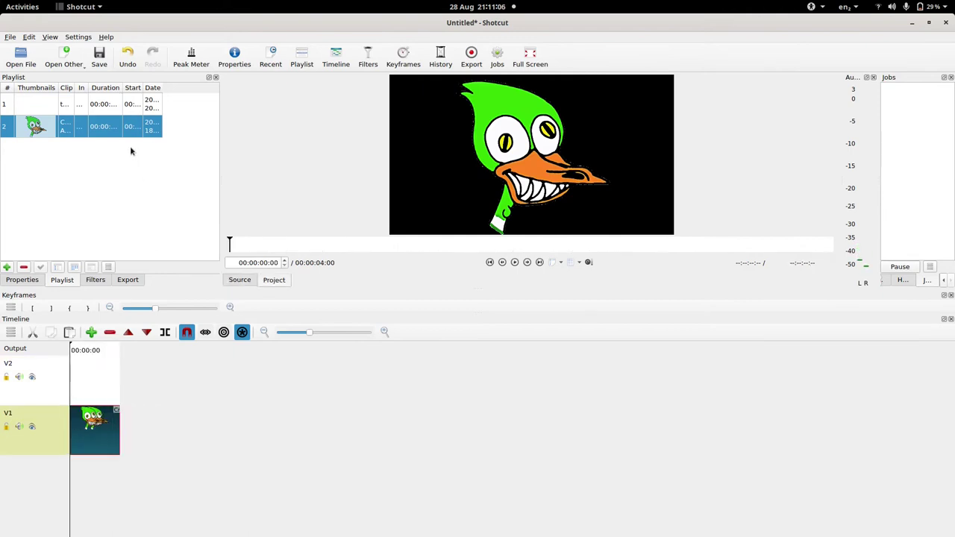
{"action": "double_click", "coordinate": [41, 102]}
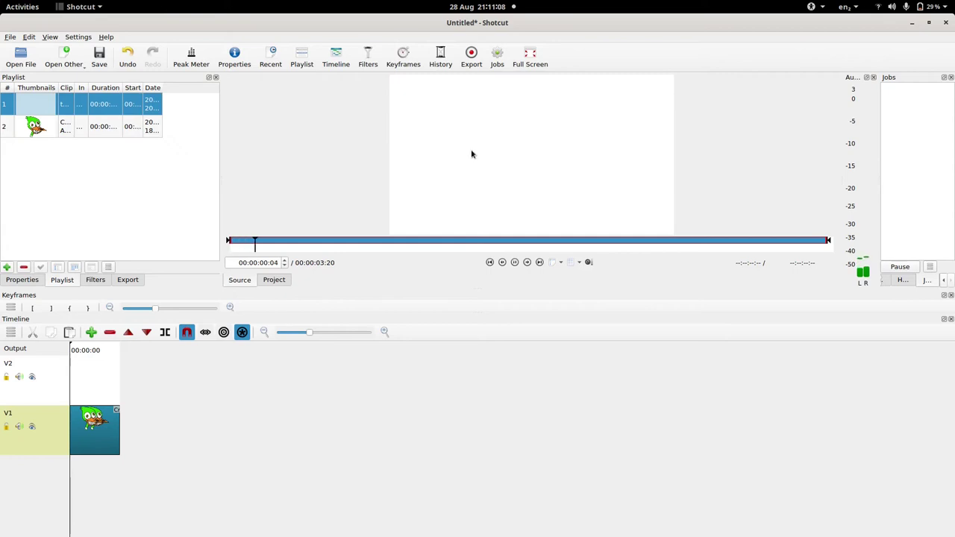
{"action": "left_click_drag", "start_coordinate": [273, 281], "coordinate": [72, 382]}
Step: Trim the duck clip to 00:00:03:20 to match test.wav and zoom the timeline in
{"action": "left_click", "coordinate": [383, 332]}
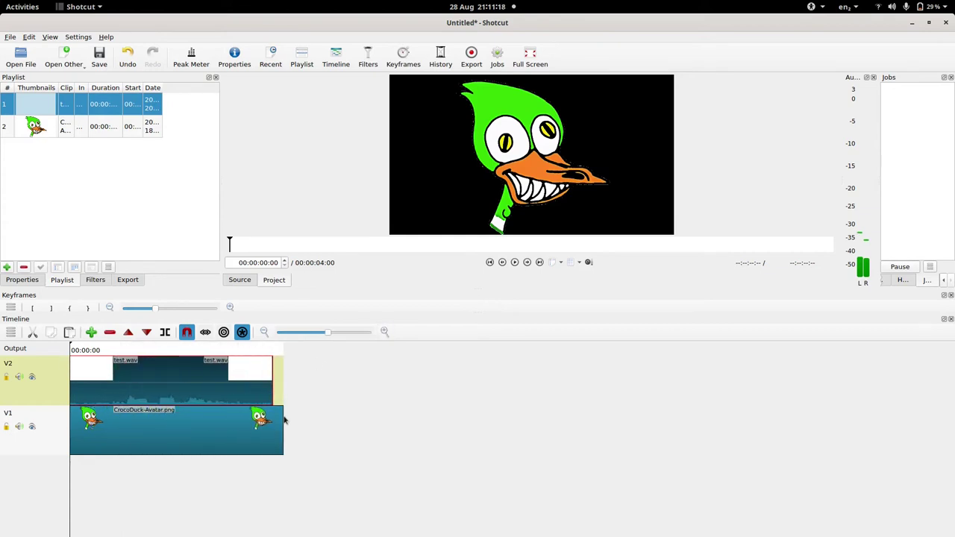
{"action": "left_click_drag", "start_coordinate": [283, 421], "coordinate": [269, 419]}
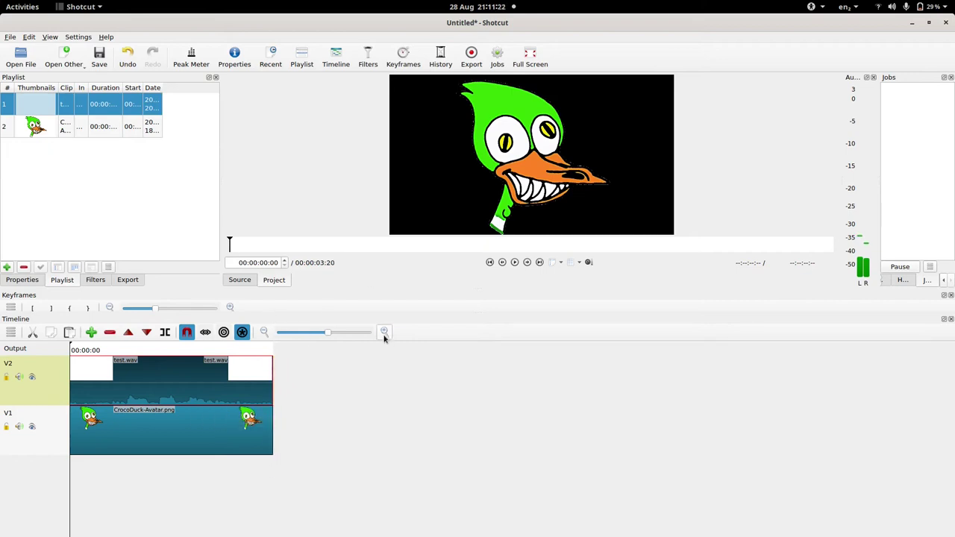
{"action": "left_click", "coordinate": [384, 332]}
{"action": "left_click", "coordinate": [385, 333]}
{"action": "left_click", "coordinate": [384, 333]}
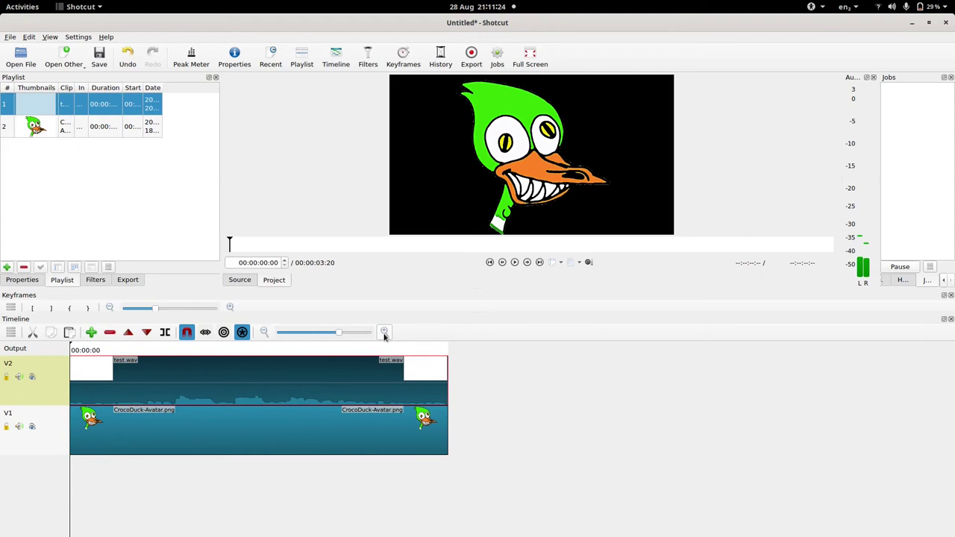
Step: Add the Audio Spectrum Visualisation video filter to track V2 and move its area upward
{"action": "left_click", "coordinate": [34, 394]}
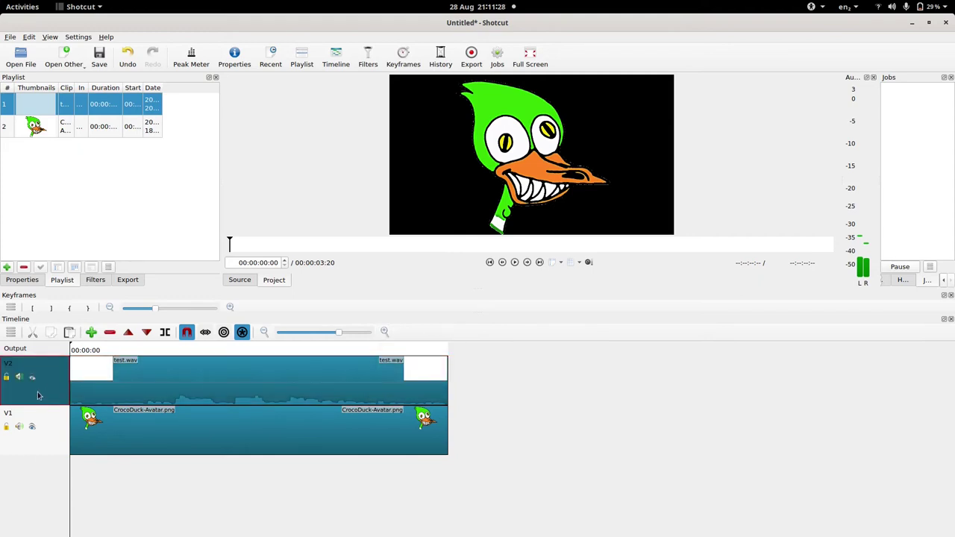
{"action": "left_click", "coordinate": [98, 280]}
{"action": "left_click", "coordinate": [11, 173]}
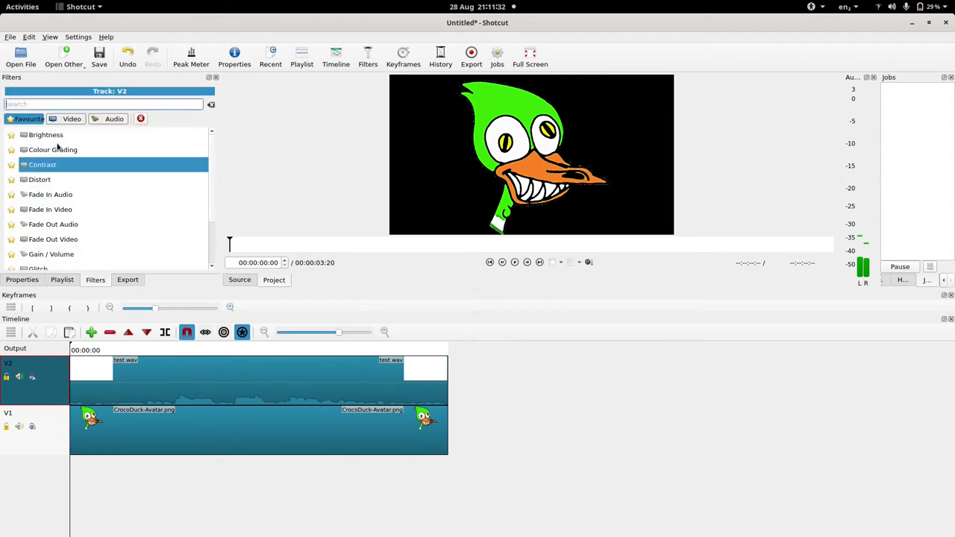
{"action": "left_click", "coordinate": [72, 120]}
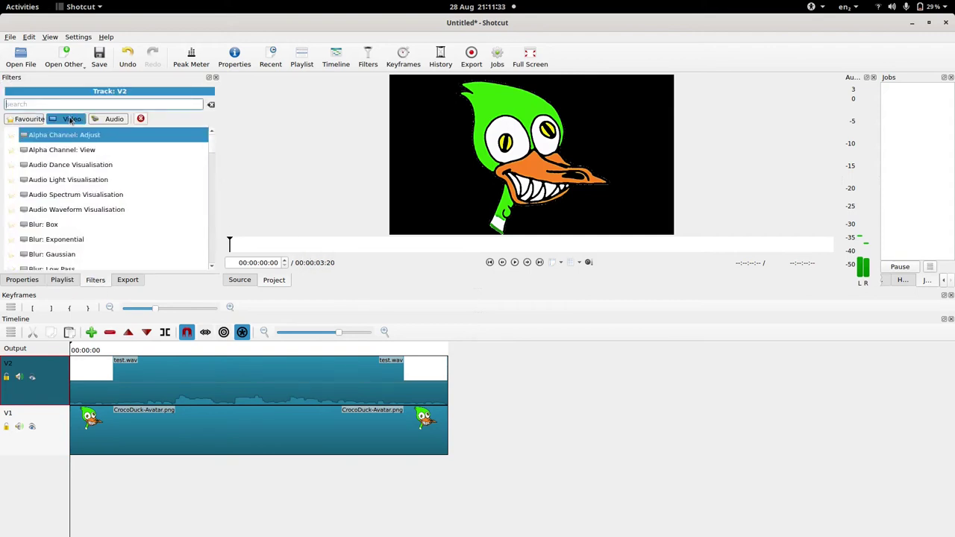
{"action": "left_click", "coordinate": [90, 195]}
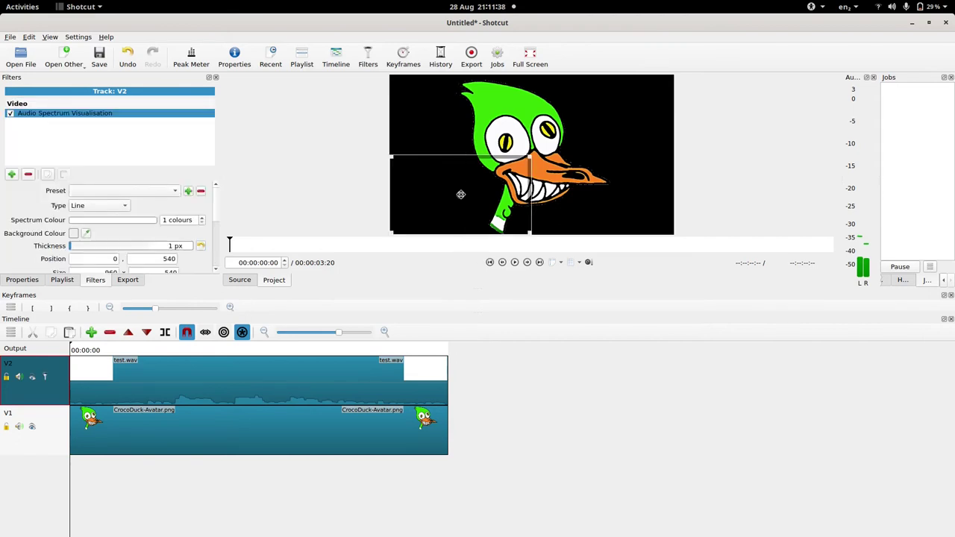
{"action": "left_click_drag", "start_coordinate": [462, 194], "coordinate": [477, 121]}
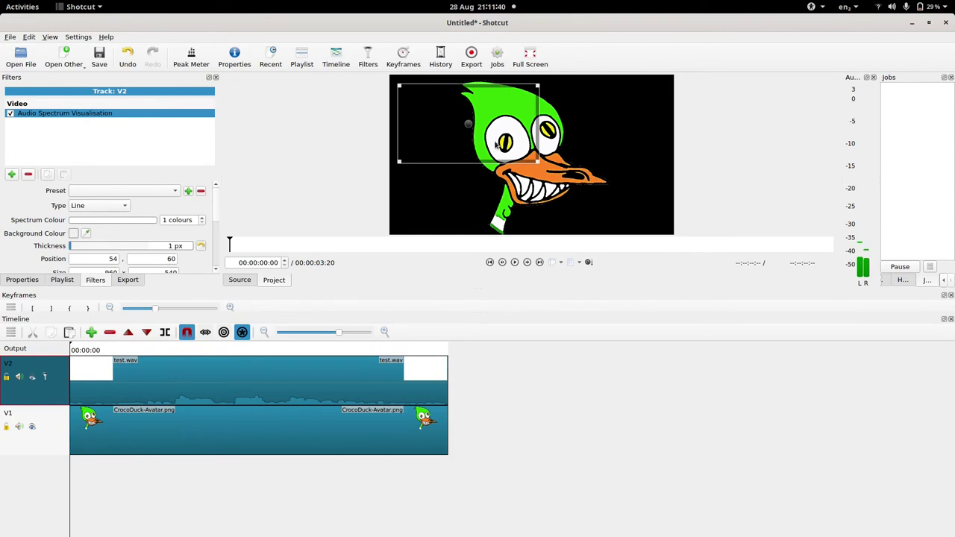
Step: Widen the spectrum area to 1772 × 446 across the frame top and play to check
{"action": "left_click_drag", "start_coordinate": [537, 161], "coordinate": [658, 147]}
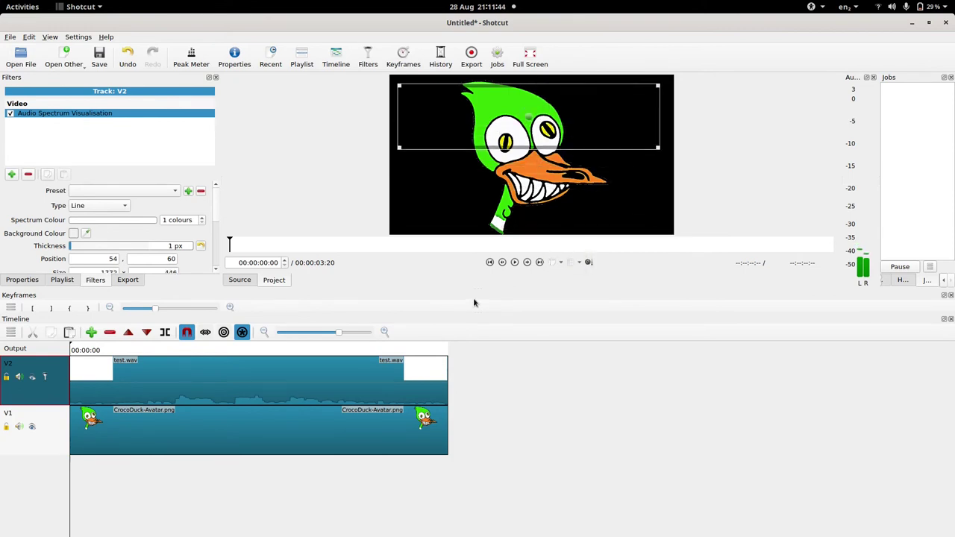
{"action": "left_click", "coordinate": [514, 265]}
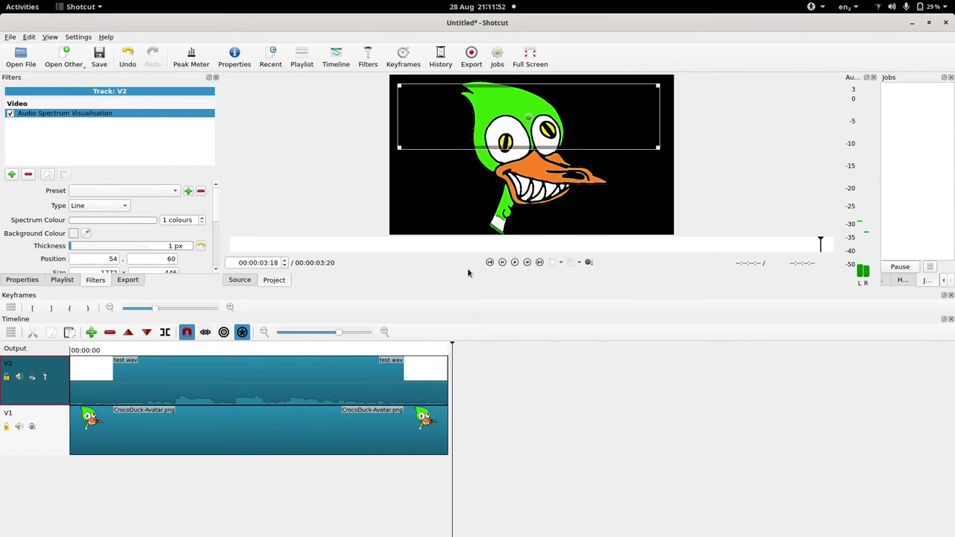
Step: Switch the spectrum drawing style from line to bars and preview it
{"action": "left_click", "coordinate": [489, 263]}
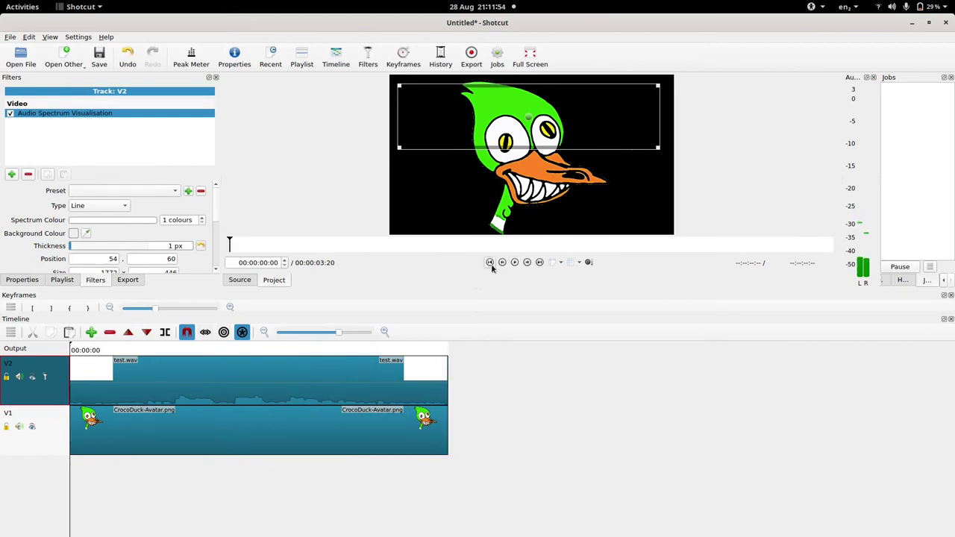
{"action": "left_click", "coordinate": [82, 206]}
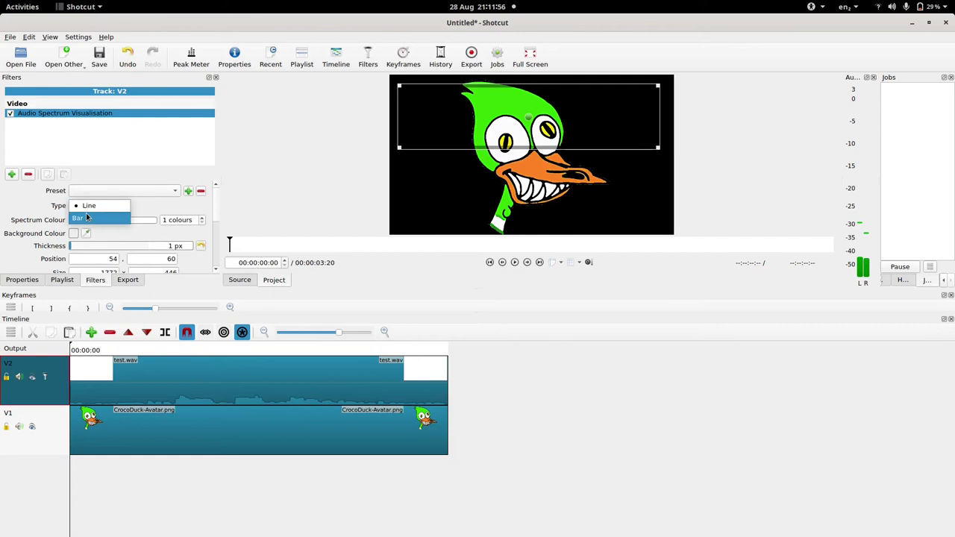
{"action": "left_click", "coordinate": [78, 215]}
{"action": "scroll", "coordinate": [43, 214], "scroll_direction": "down", "scroll_amount": 4}
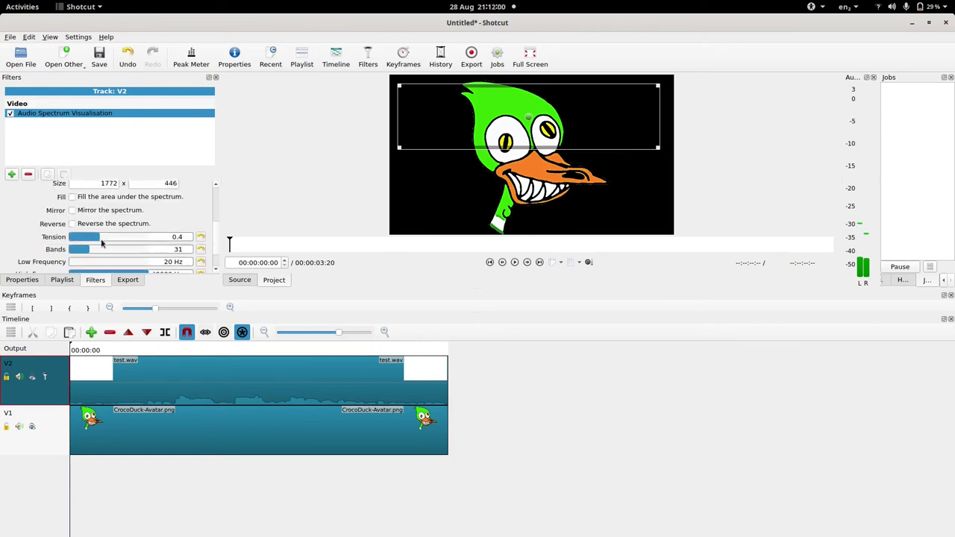
{"action": "left_click", "coordinate": [514, 263]}
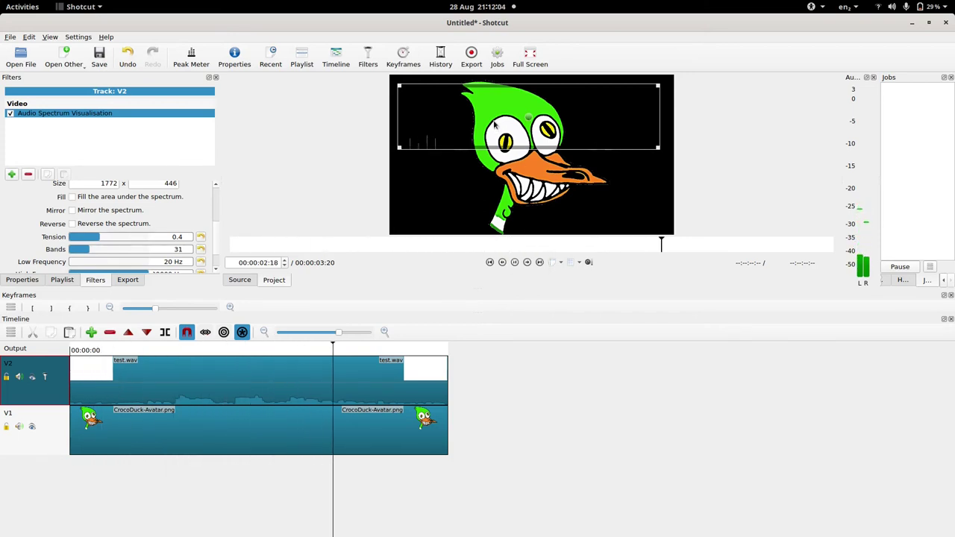
Step: Raise the bar thickness to 20 px and preview the result
{"action": "key", "text": "Home"}
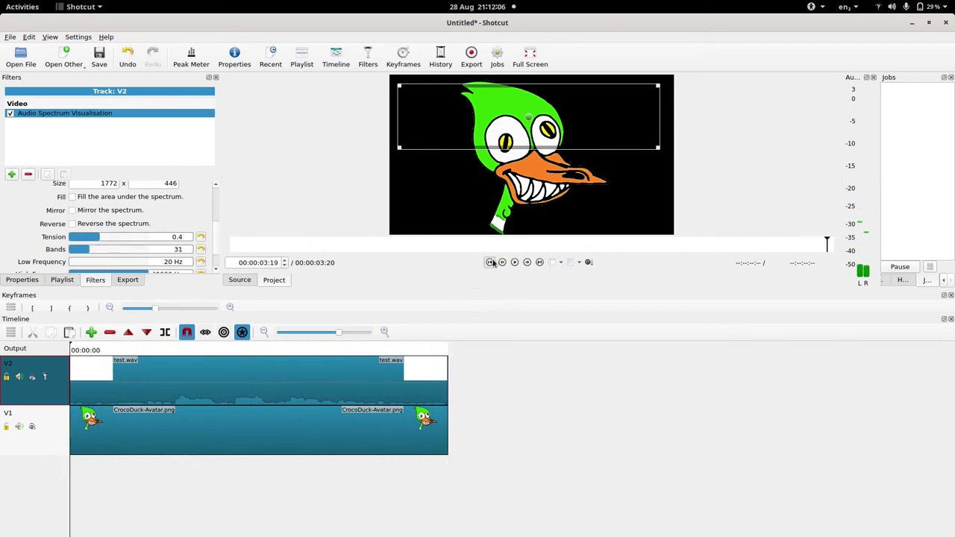
{"action": "scroll", "coordinate": [44, 234], "scroll_direction": "down", "scroll_amount": 2}
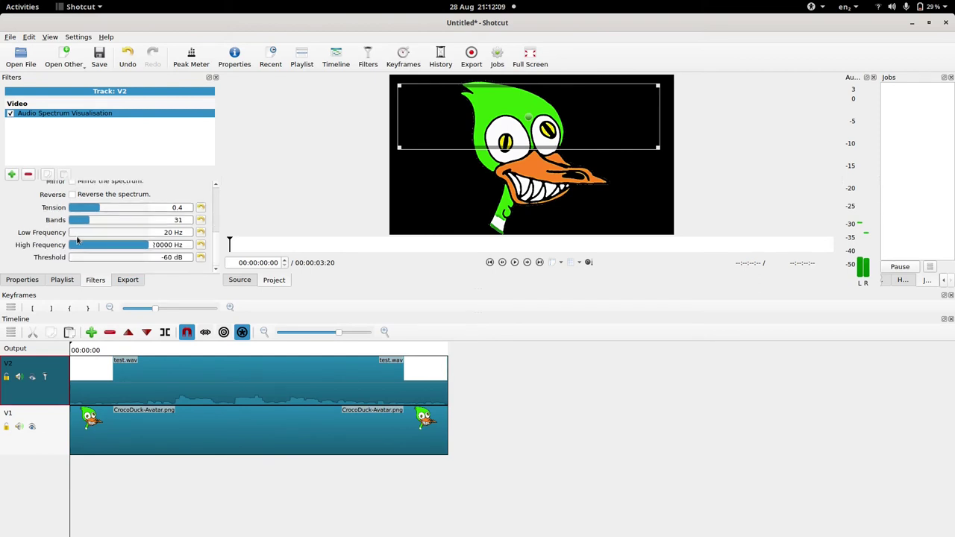
{"action": "scroll", "coordinate": [42, 233], "scroll_direction": "up", "scroll_amount": 2}
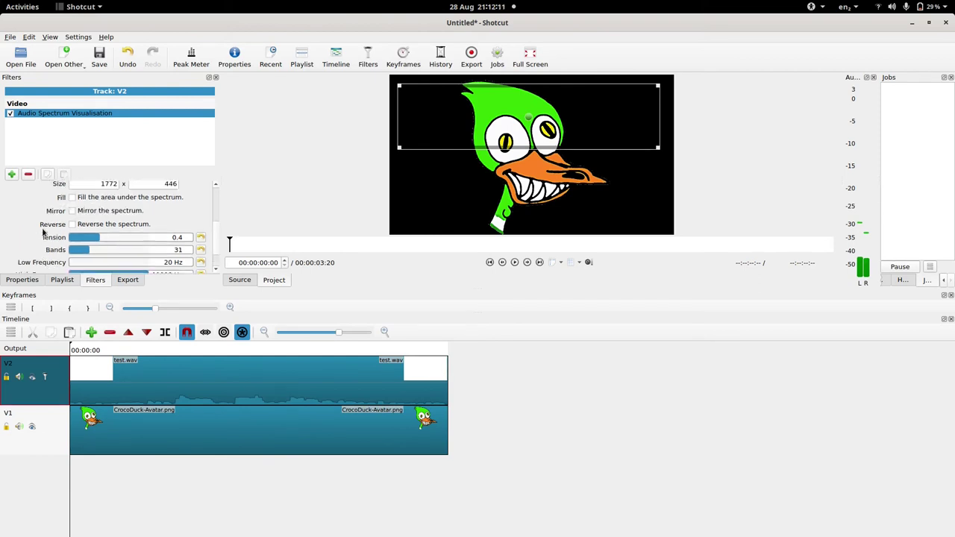
{"action": "scroll", "coordinate": [42, 233], "scroll_direction": "up", "scroll_amount": 4}
{"action": "left_click", "coordinate": [125, 217]}
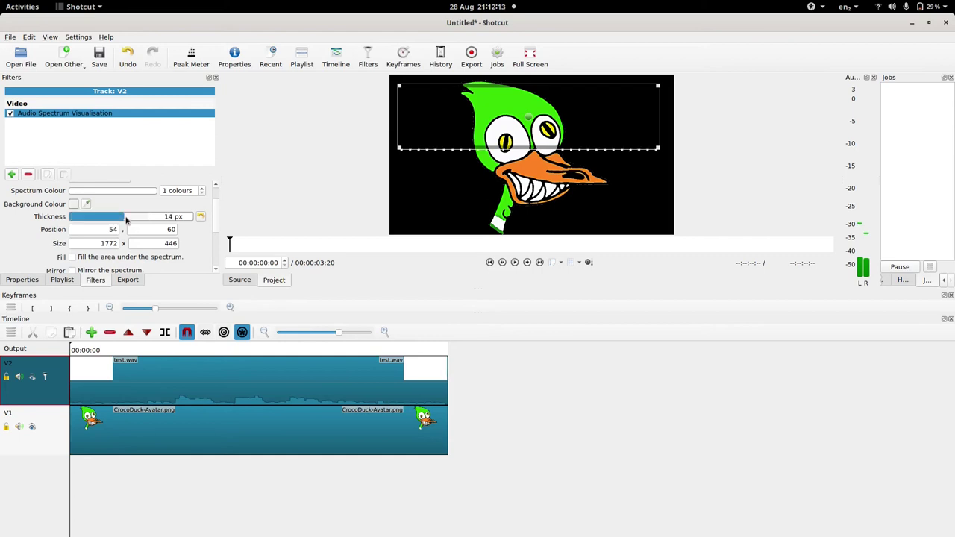
{"action": "left_click", "coordinate": [514, 262]}
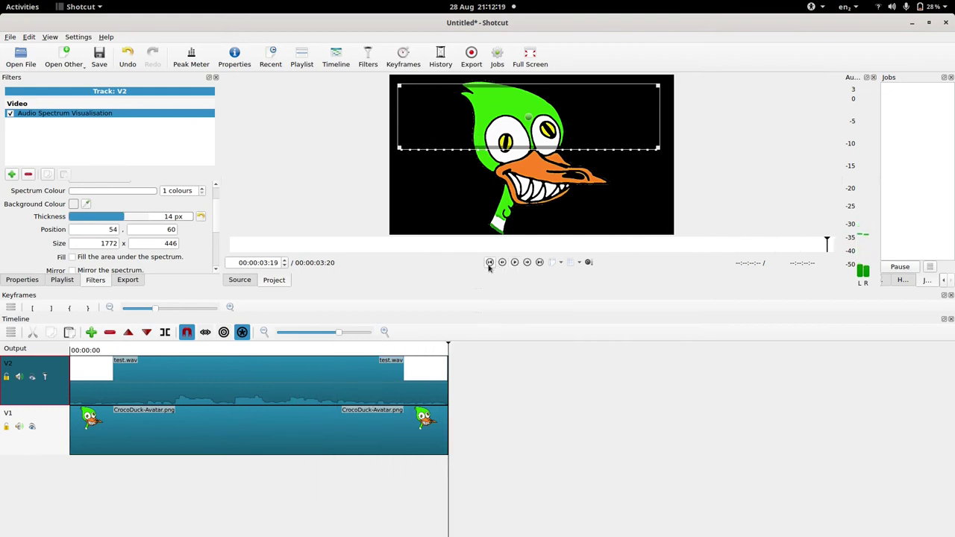
{"action": "left_click", "coordinate": [489, 262]}
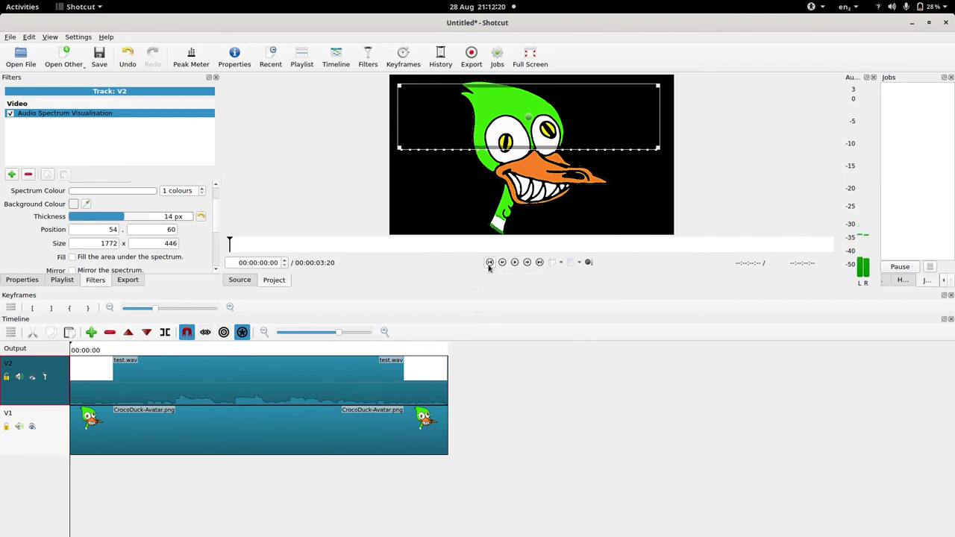
{"action": "left_click", "coordinate": [147, 217]}
{"action": "left_click", "coordinate": [514, 263]}
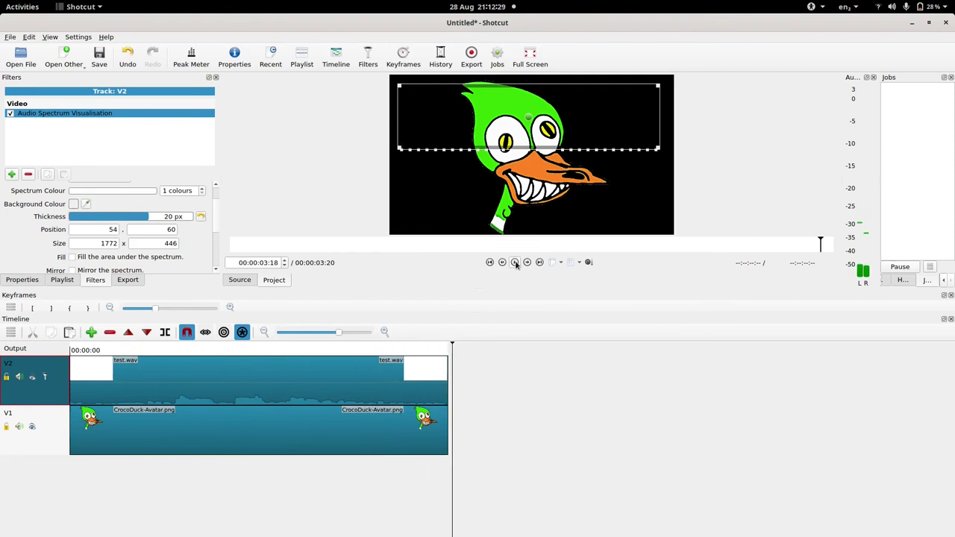
Step: Set tension to 0.1 and bands to 66, preview, and stretch the area downward
{"action": "scroll", "coordinate": [56, 239], "scroll_direction": "down", "scroll_amount": 3}
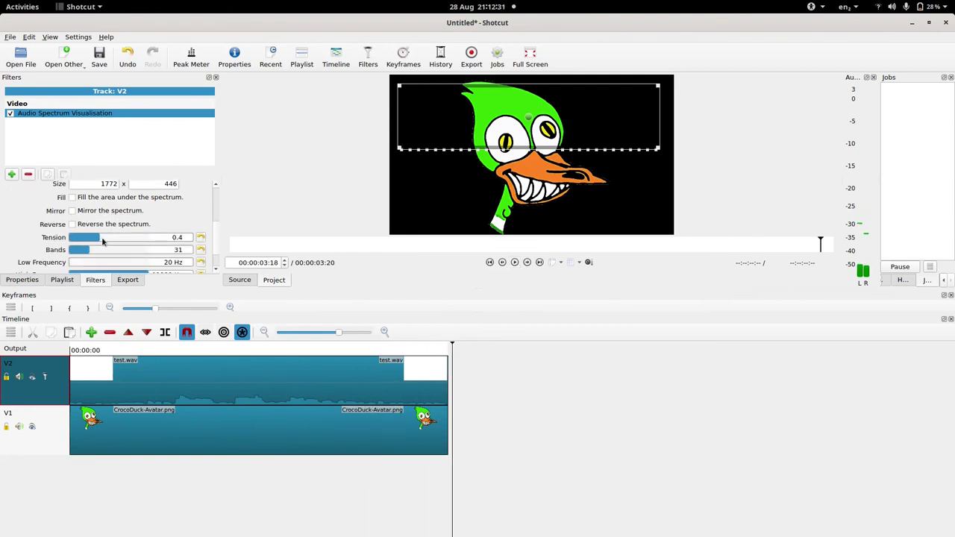
{"action": "scroll", "coordinate": [102, 237], "scroll_direction": "down", "scroll_amount": 3}
{"action": "scroll", "coordinate": [119, 250], "scroll_direction": "up", "scroll_amount": 10}
{"action": "scroll", "coordinate": [119, 252], "scroll_direction": "up", "scroll_amount": 8}
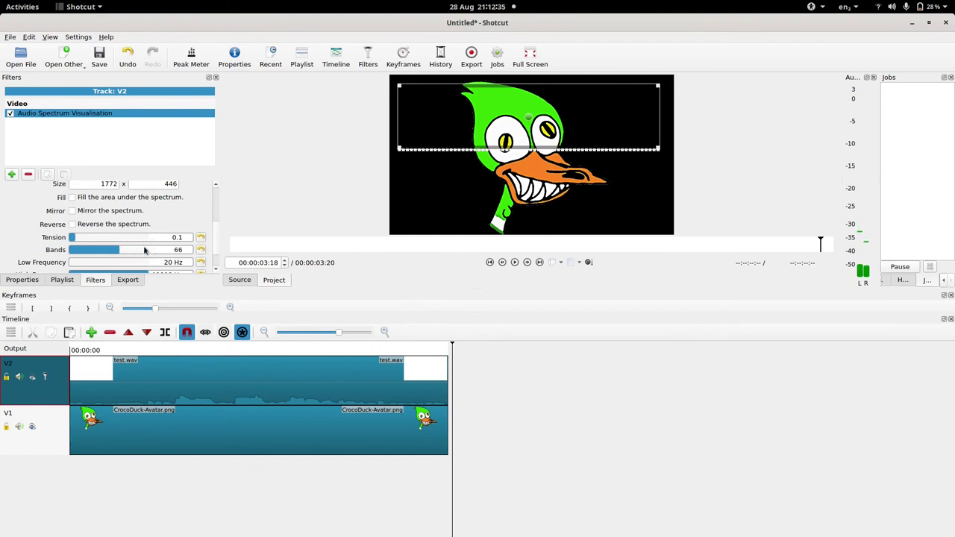
{"action": "left_click", "coordinate": [489, 262]}
{"action": "left_click", "coordinate": [489, 261]}
{"action": "left_click", "coordinate": [514, 263]}
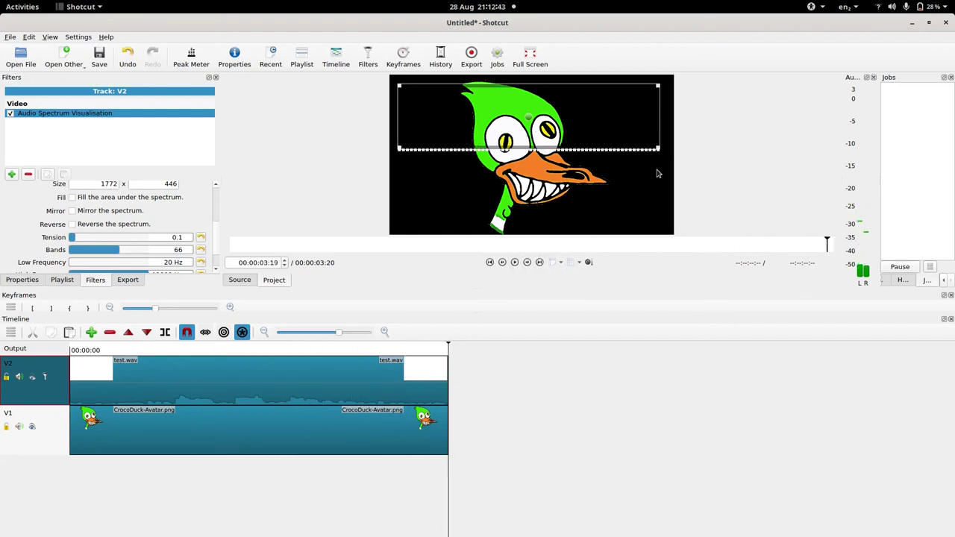
{"action": "left_click_drag", "start_coordinate": [658, 149], "coordinate": [658, 218]}
Step: Rewind and replay the preview of the 1768 × 912 spectrum reaching the frame bottom
{"action": "left_click", "coordinate": [515, 263]}
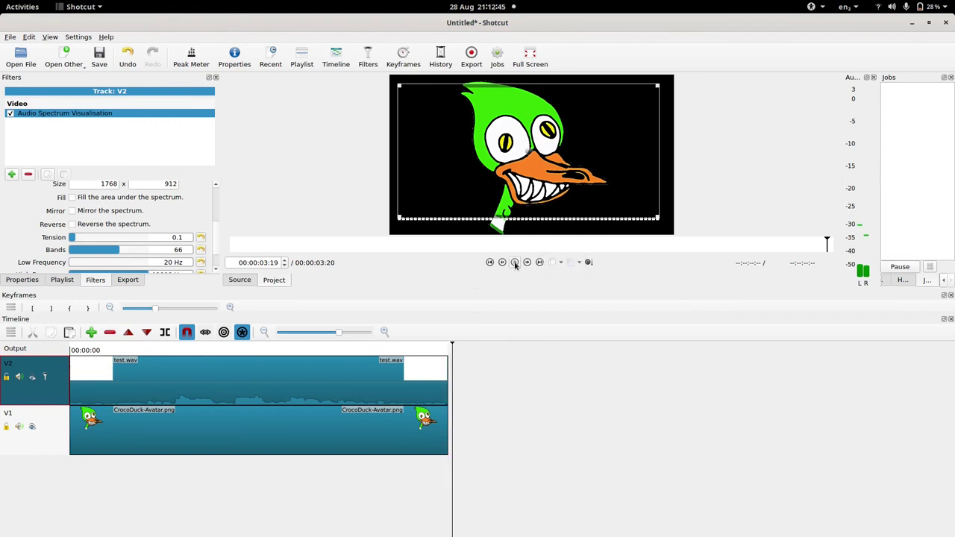
{"action": "left_click", "coordinate": [501, 264]}
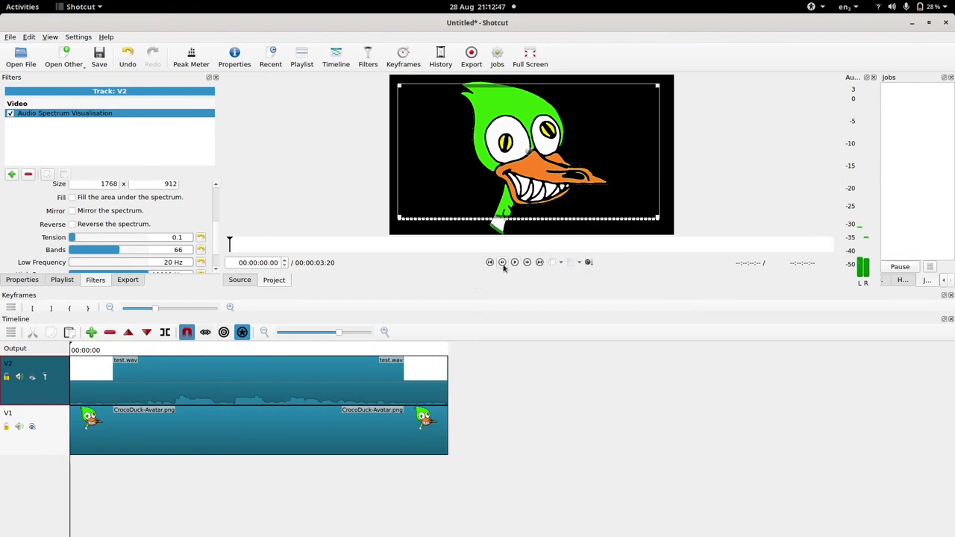
{"action": "left_click", "coordinate": [513, 266]}
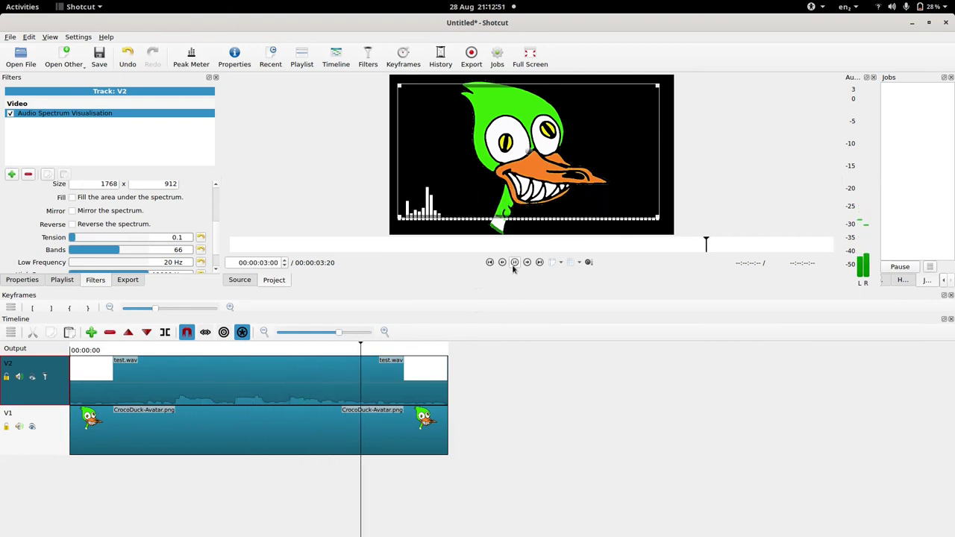
{"action": "left_click", "coordinate": [514, 266]}
{"action": "left_click", "coordinate": [490, 263]}
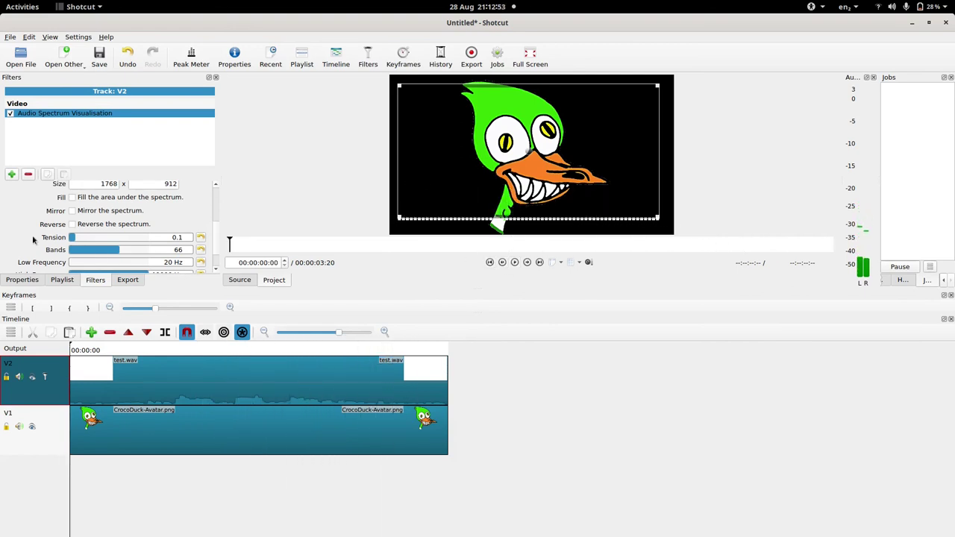
{"action": "scroll", "coordinate": [12, 230], "scroll_direction": "up", "scroll_amount": 2}
{"action": "scroll", "coordinate": [12, 230], "scroll_direction": "down", "scroll_amount": 3}
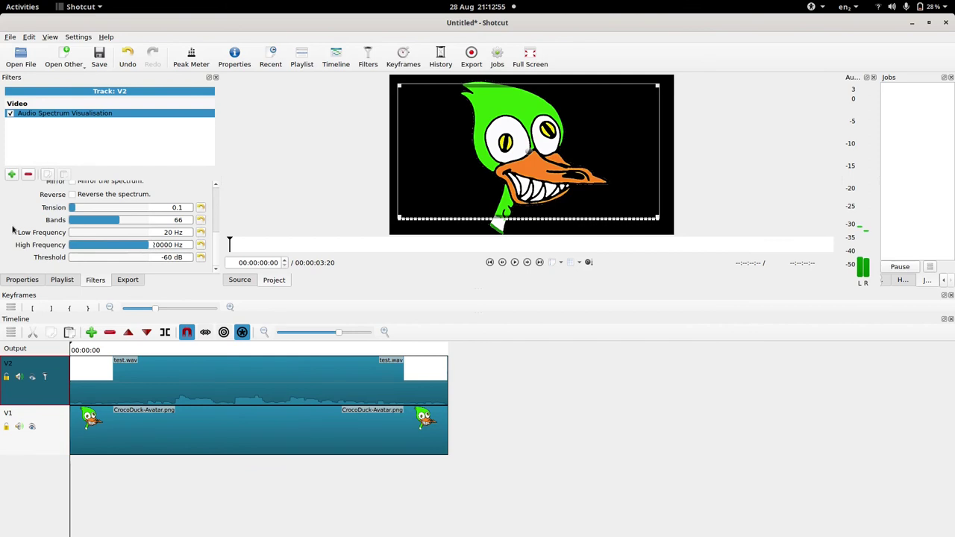
{"action": "scroll", "coordinate": [12, 229], "scroll_direction": "up", "scroll_amount": 3}
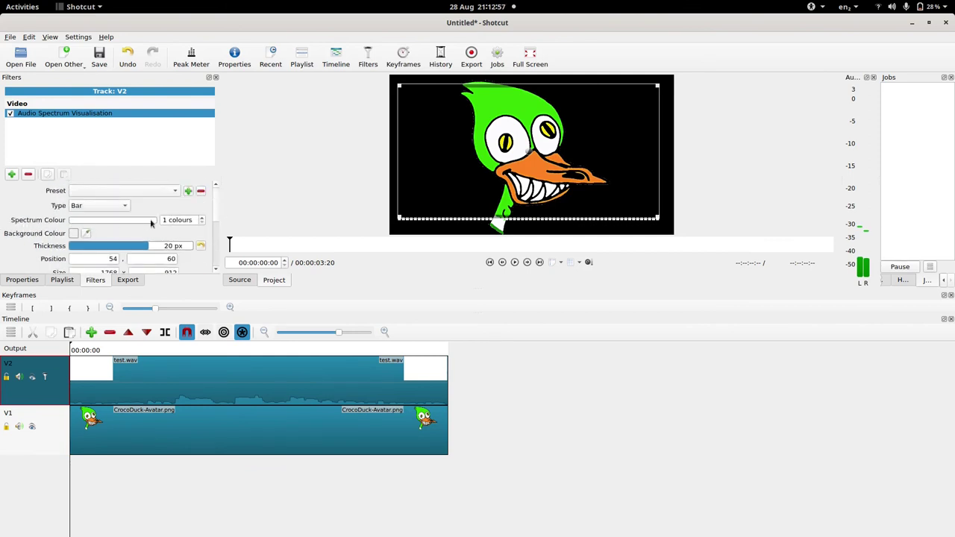
Step: Add gradient stops to the spectrum colour, setting red and orange on them
{"action": "left_click", "coordinate": [202, 219]}
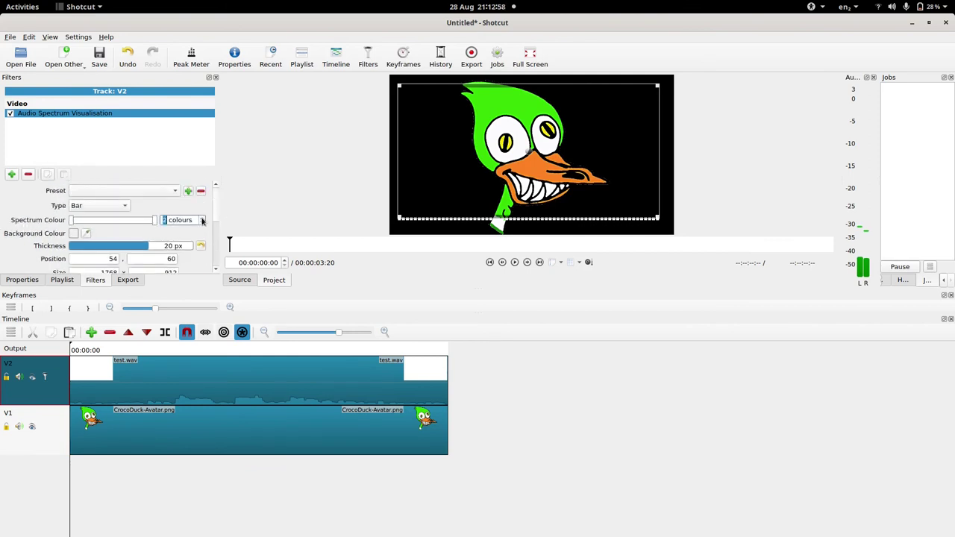
{"action": "left_click", "coordinate": [155, 228]}
{"action": "left_click", "coordinate": [374, 233]}
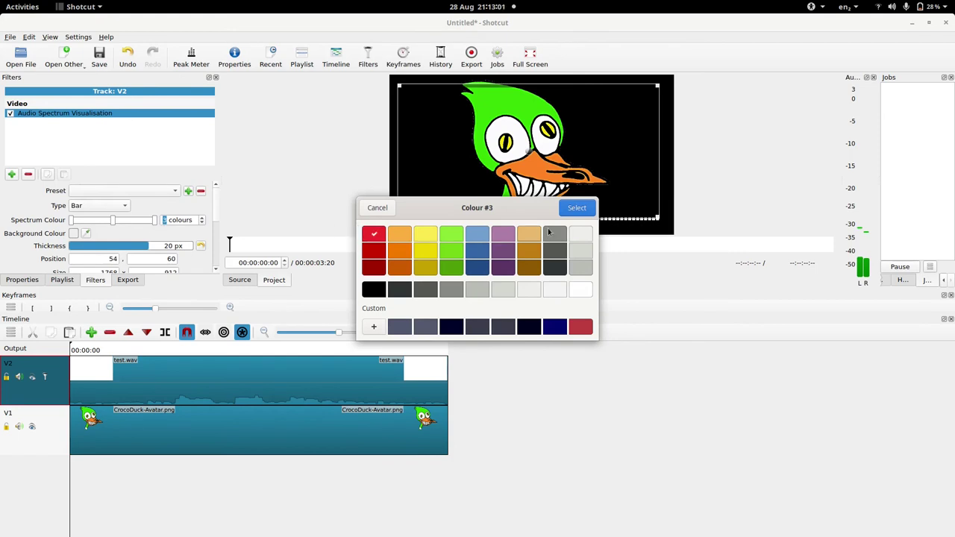
{"action": "left_click", "coordinate": [578, 208]}
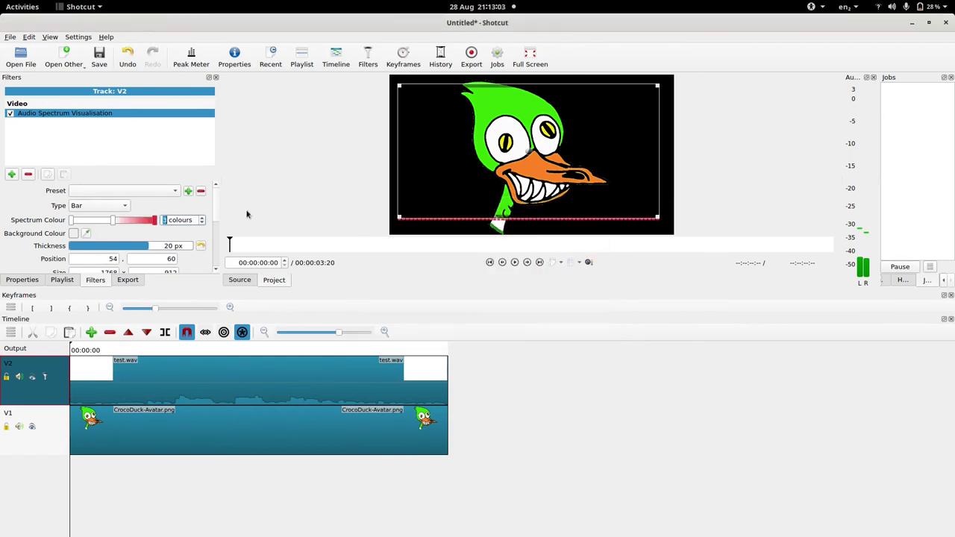
{"action": "left_click", "coordinate": [204, 218]}
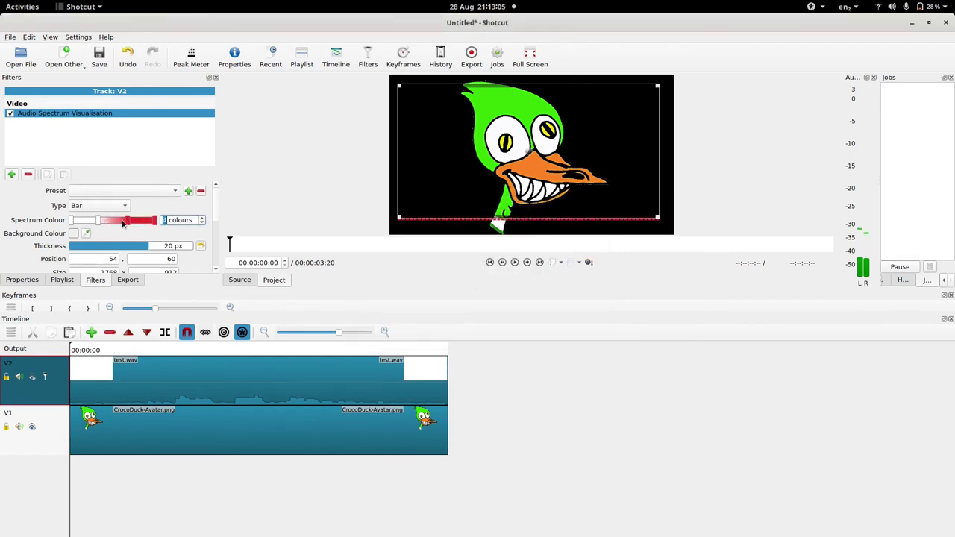
{"action": "left_click", "coordinate": [132, 223]}
{"action": "left_click", "coordinate": [567, 209]}
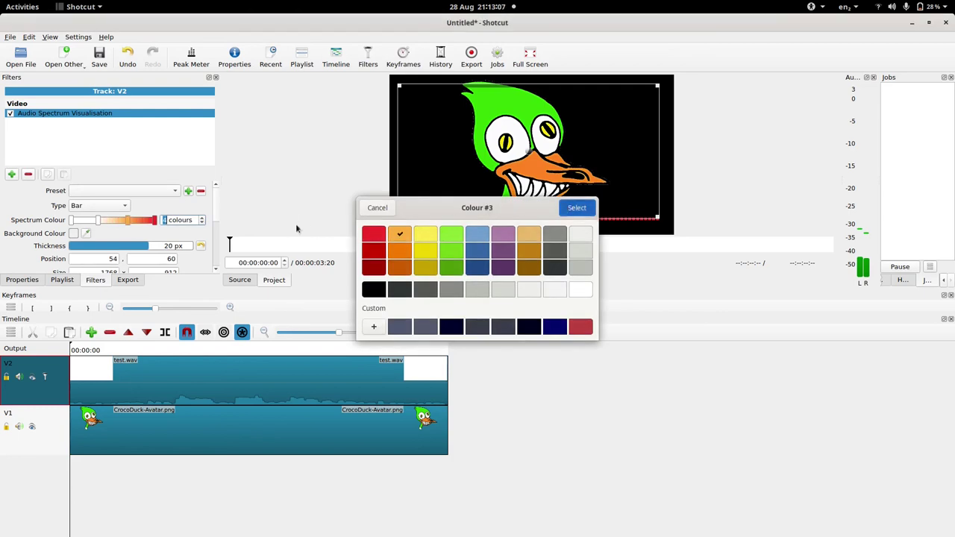
Step: Set the second stop to yellow and the first to green, then preview the bars
{"action": "left_click", "coordinate": [98, 221]}
{"action": "left_click", "coordinate": [426, 235]}
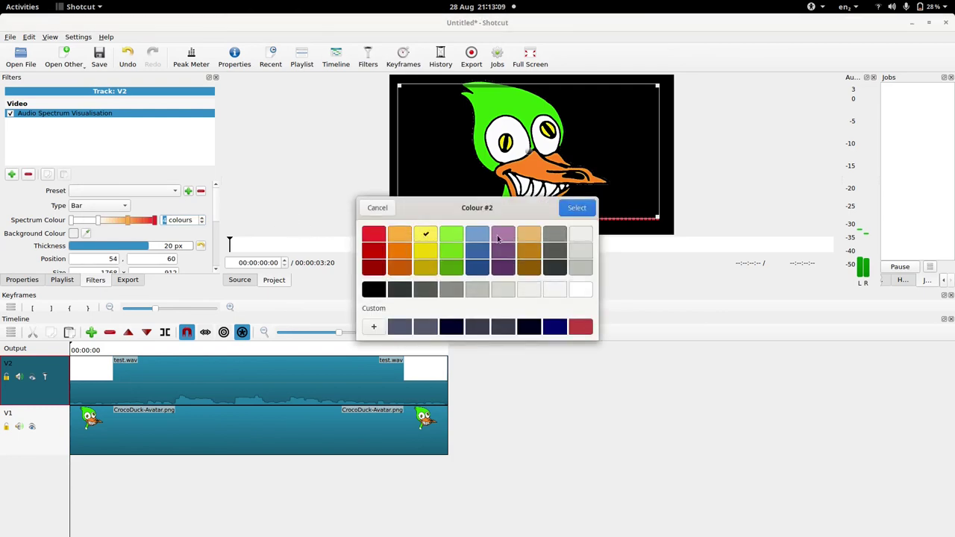
{"action": "left_click", "coordinate": [581, 208]}
{"action": "left_click", "coordinate": [73, 221]}
{"action": "left_click", "coordinate": [451, 235]}
{"action": "left_click", "coordinate": [570, 209]}
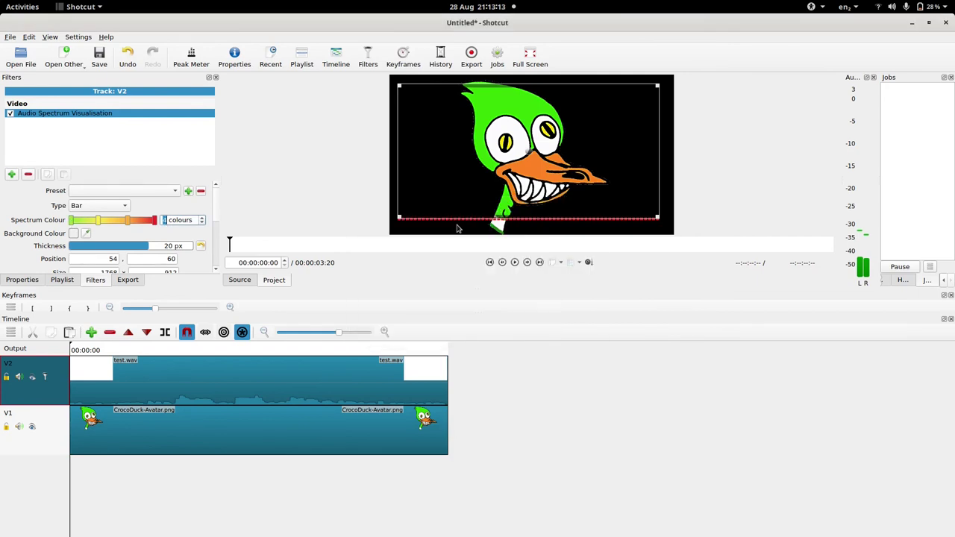
{"action": "left_click", "coordinate": [513, 263]}
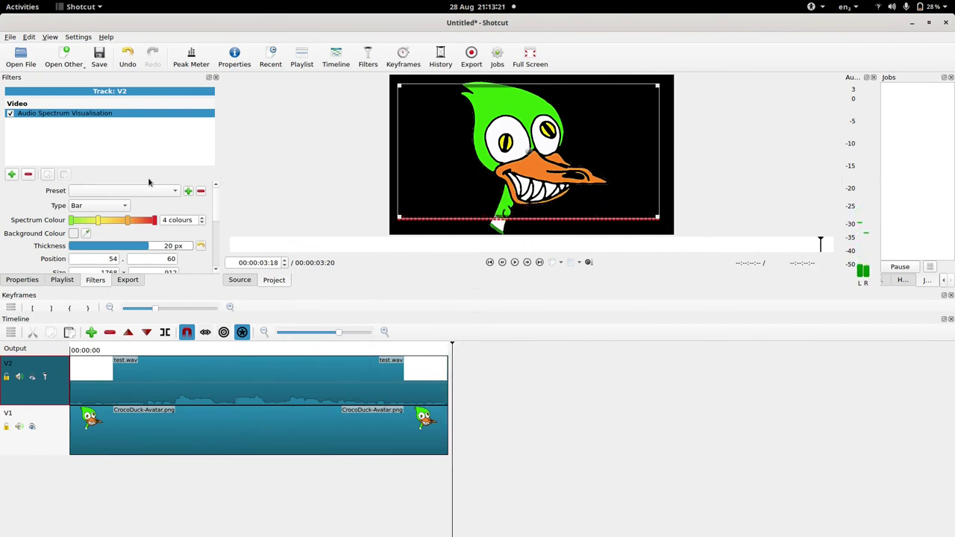
{"action": "scroll", "coordinate": [216, 214], "scroll_direction": "down", "scroll_amount": 2}
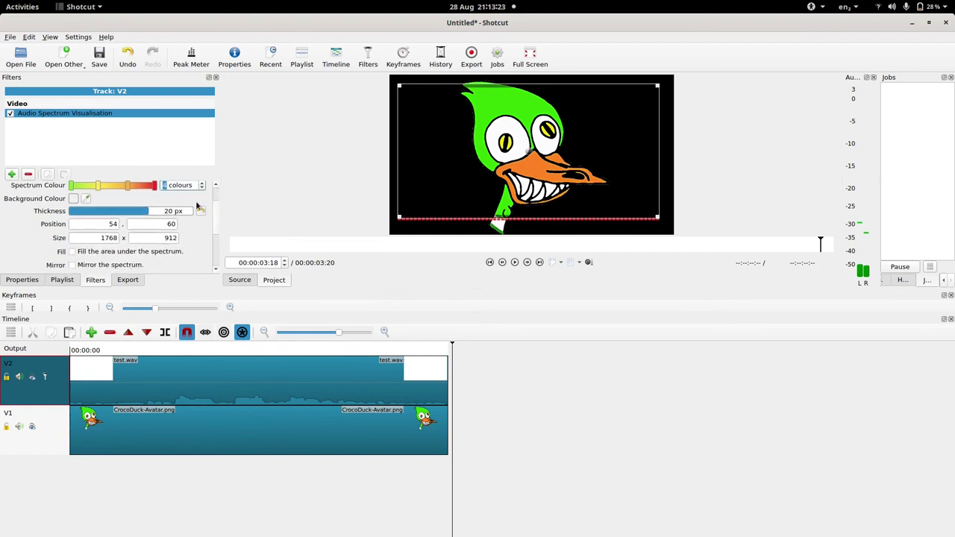
{"action": "scroll", "coordinate": [216, 210], "scroll_direction": "down", "scroll_amount": 5}
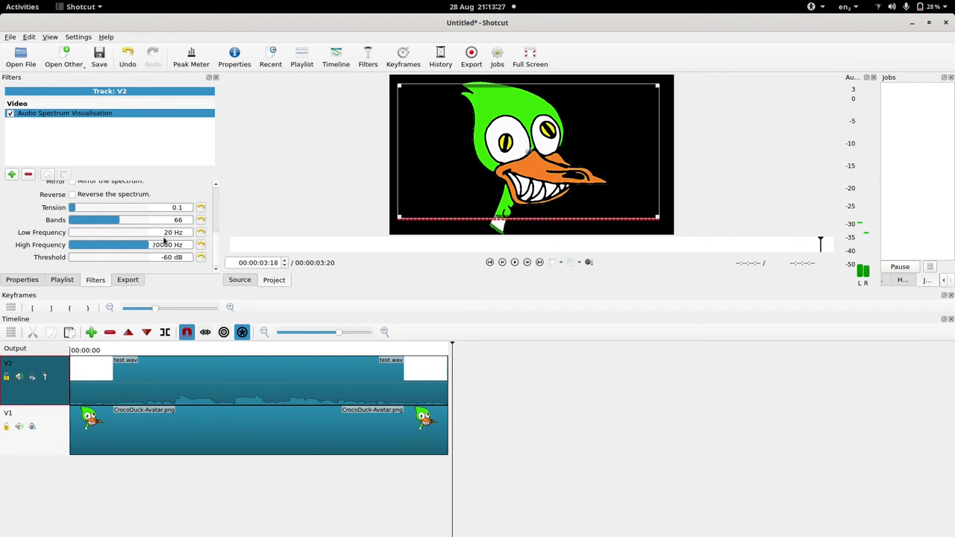
{"action": "scroll", "coordinate": [216, 251], "scroll_direction": "up", "scroll_amount": 5}
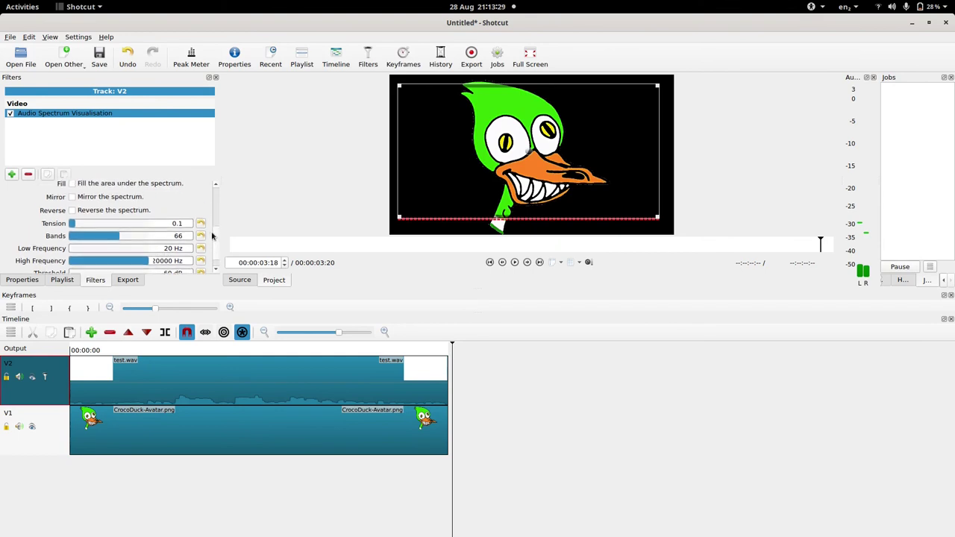
{"action": "left_click", "coordinate": [490, 261]}
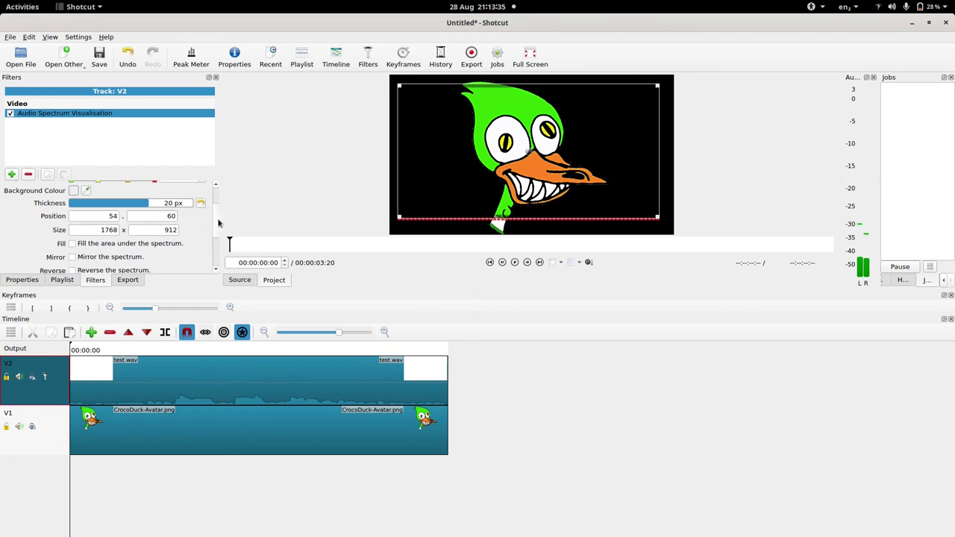
{"action": "left_click_drag", "start_coordinate": [216, 223], "coordinate": [217, 193]}
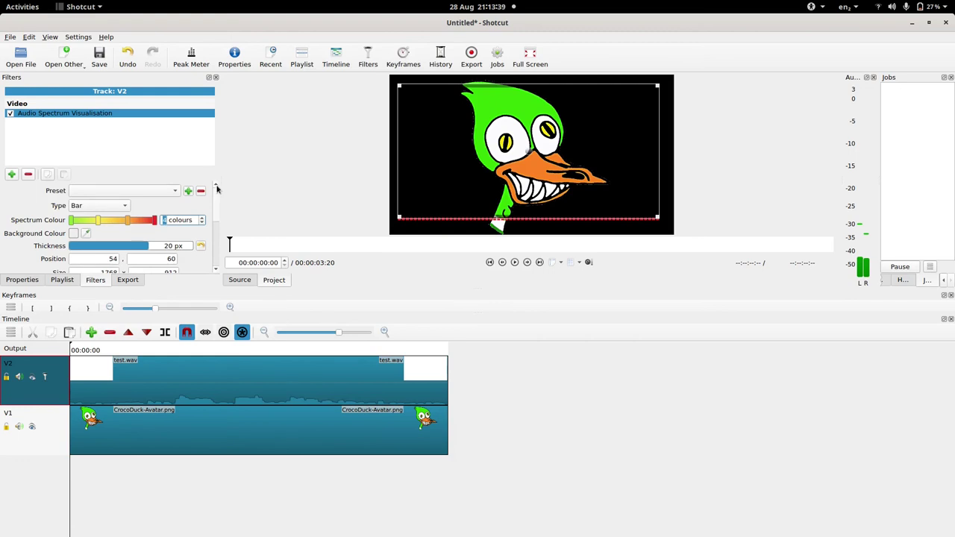
{"action": "left_click", "coordinate": [514, 262]}
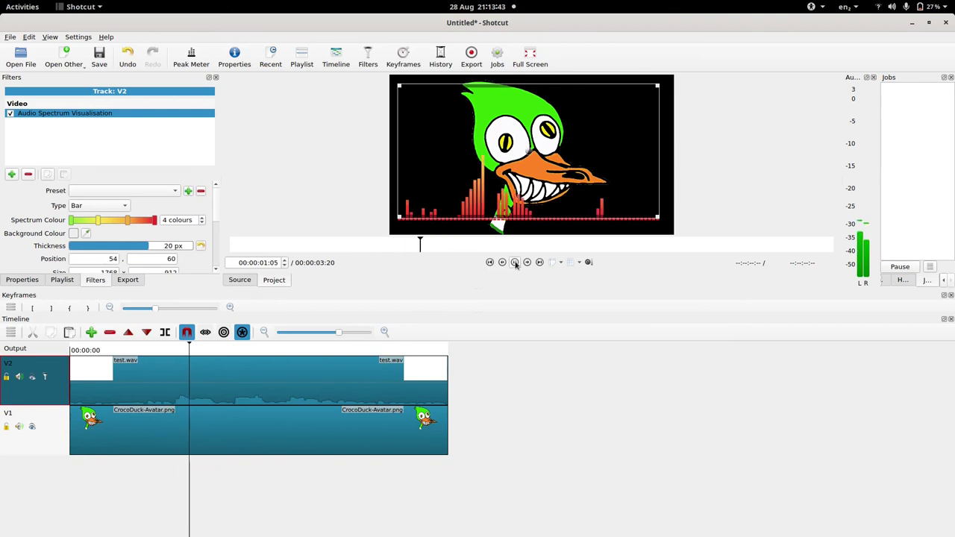